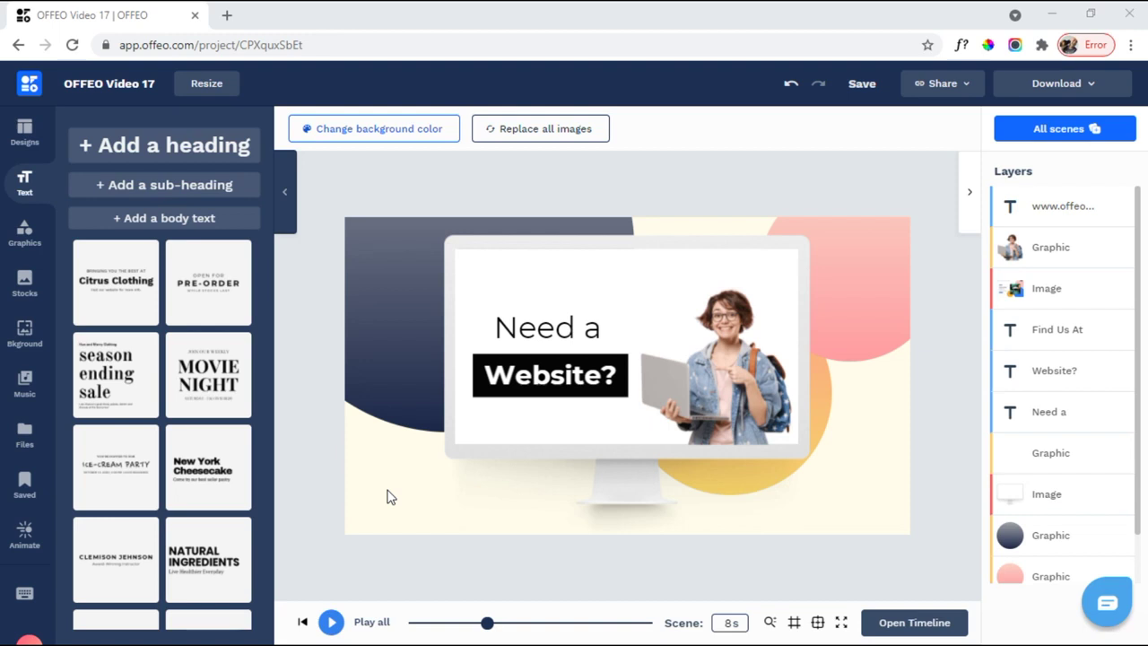
# Select the Website? text in the opened 'Need a Website?' OFFEO template.
pyautogui.click(539, 381)
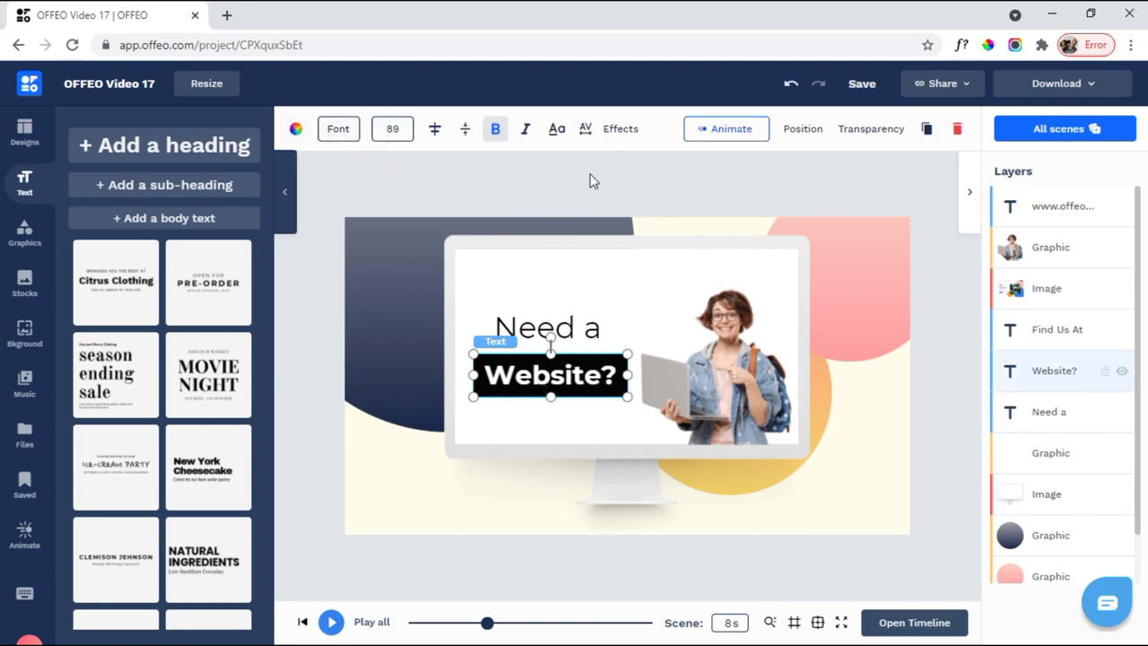
# Give the Website? text a black background with width 67, height 35 and rounding 32.
pyautogui.click(618, 132)
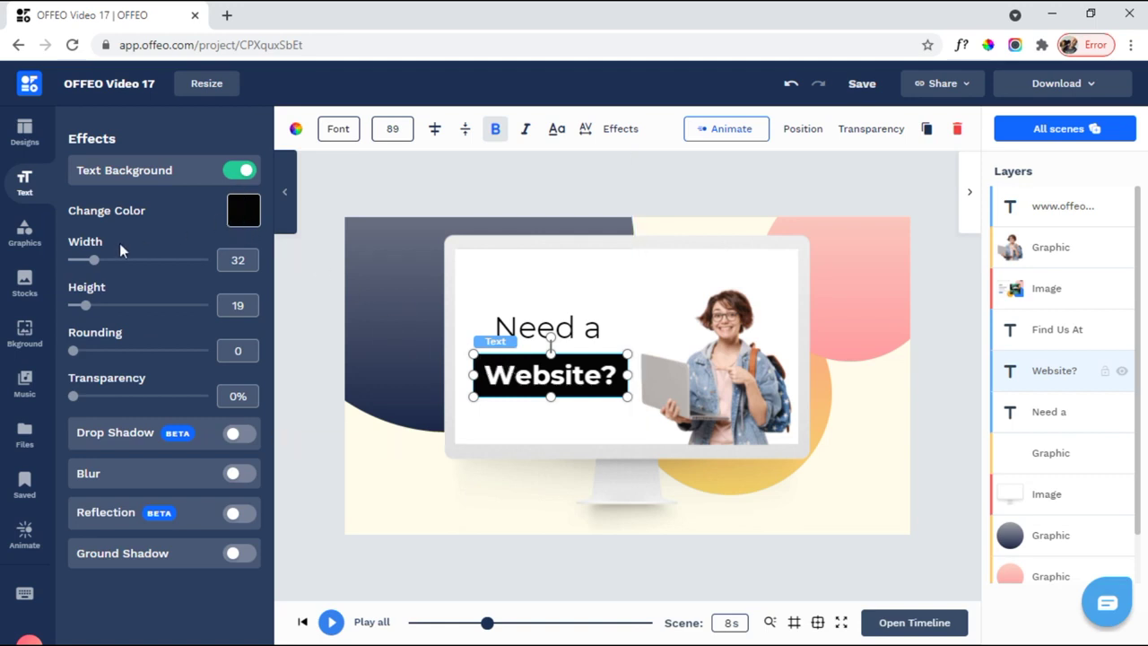
pyautogui.moveTo(96, 264)
pyautogui.mouseDown()
pyautogui.moveTo(128, 262)
pyautogui.moveTo(117, 261)
pyautogui.mouseUp()
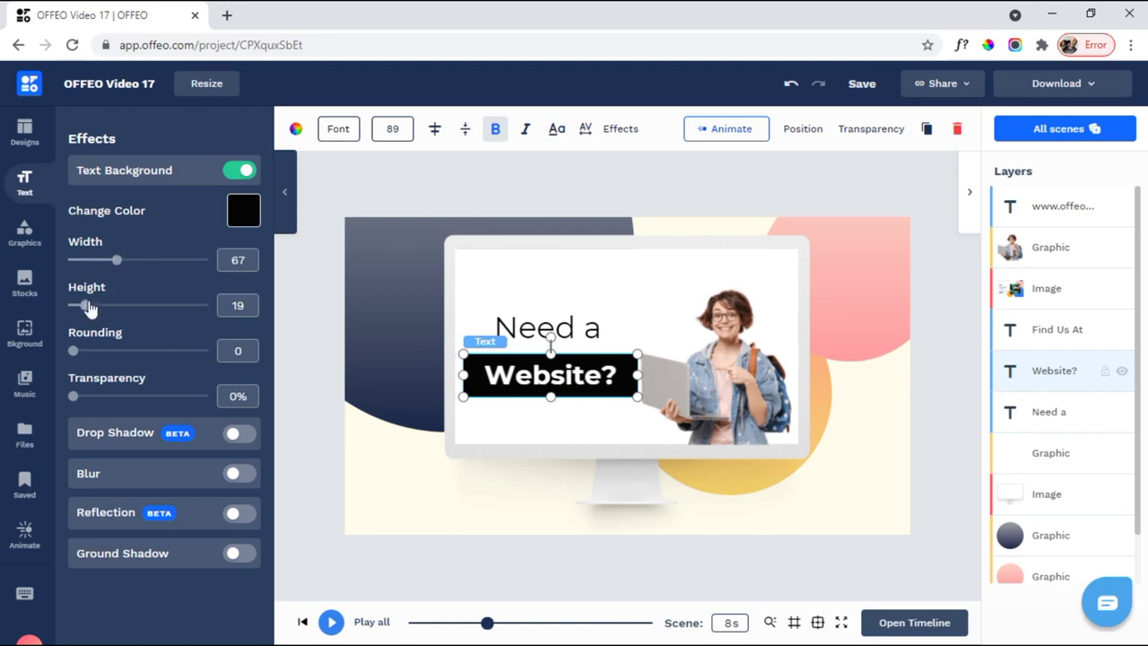
pyautogui.moveTo(86, 305)
pyautogui.mouseDown()
pyautogui.moveTo(111, 305)
pyautogui.moveTo(96, 307)
pyautogui.mouseUp()
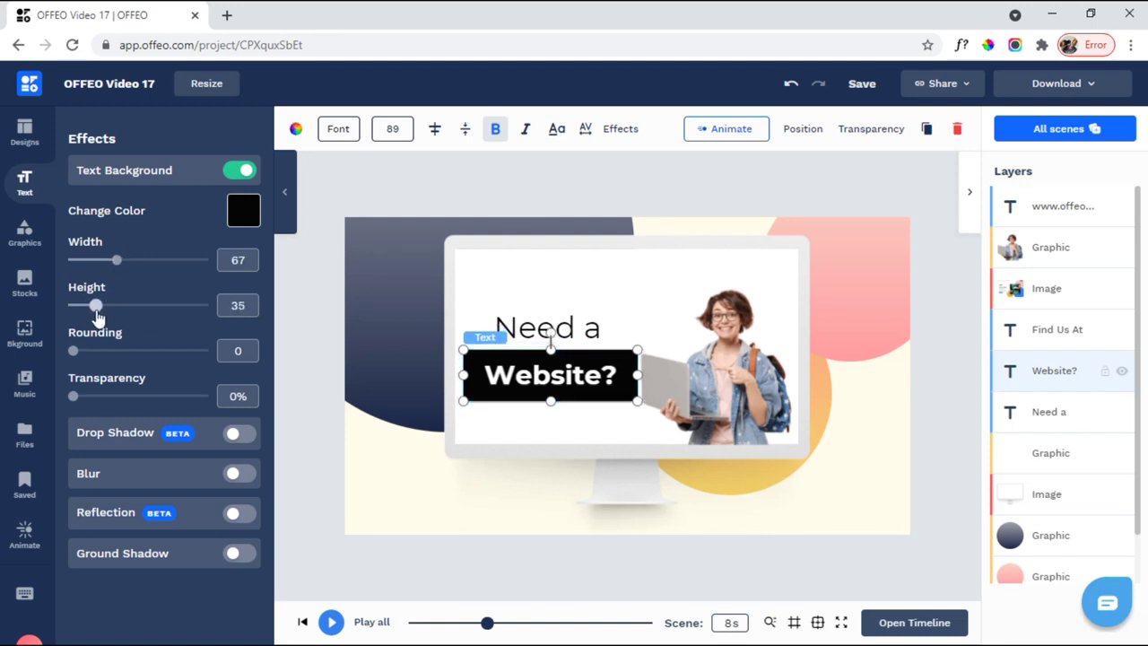
pyautogui.moveTo(73, 351); pyautogui.dragTo(85, 358)
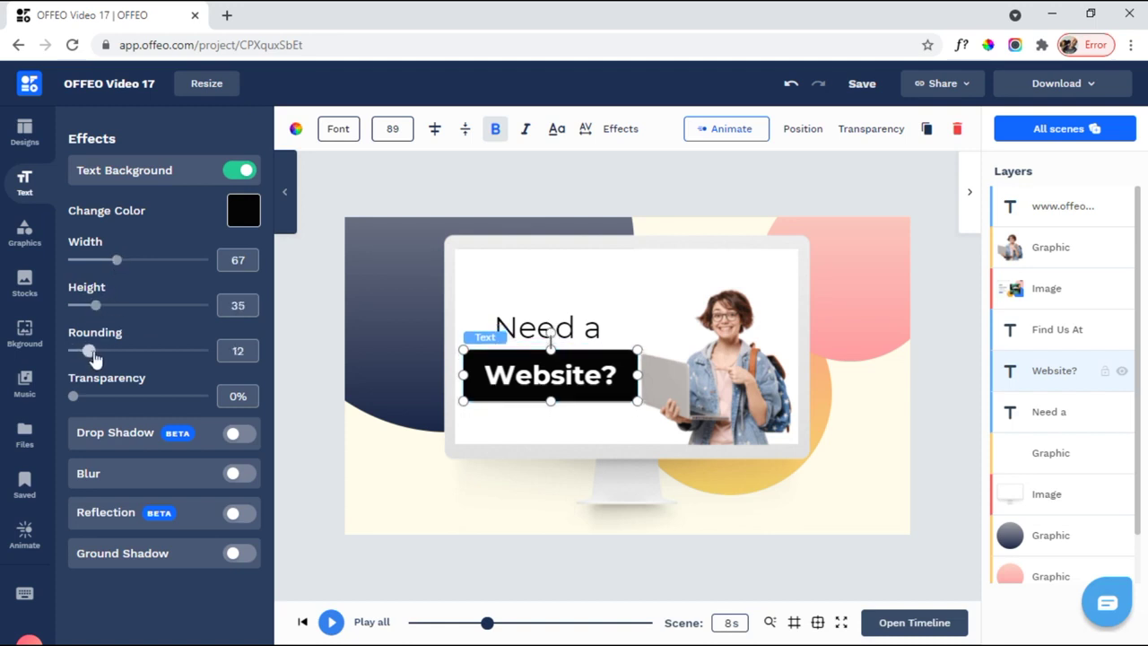
pyautogui.moveTo(94, 356)
pyautogui.mouseDown()
pyautogui.moveTo(146, 359)
pyautogui.moveTo(114, 354)
pyautogui.mouseUp()
pyautogui.moveTo(73, 396)
pyautogui.mouseDown()
pyautogui.moveTo(86, 399)
pyautogui.moveTo(75, 397)
pyautogui.mouseUp()
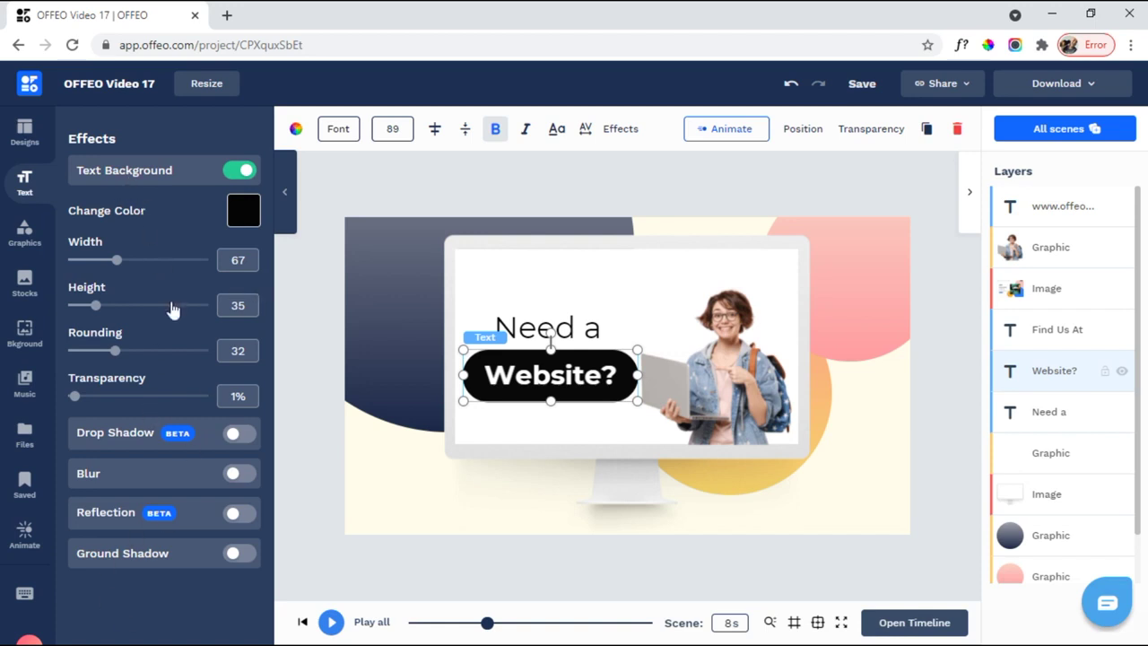
pyautogui.click(306, 514)
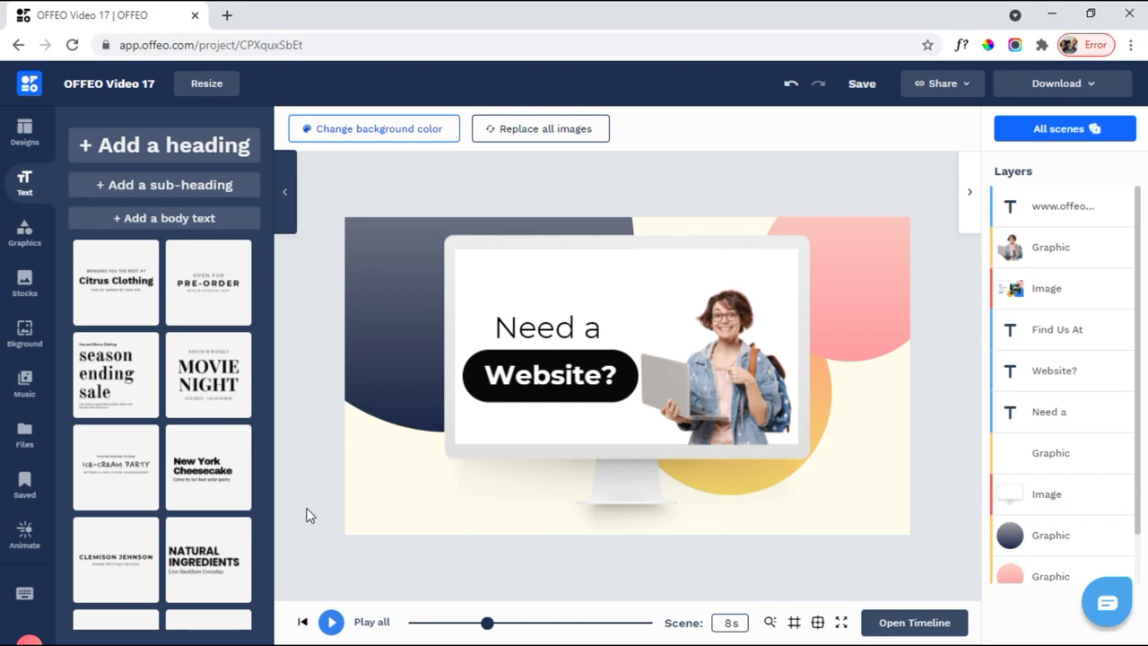
# Browse the Graphics library's Overlays tab, then its Effects tab of smoke, sparks and fire.
pyautogui.click(24, 239)
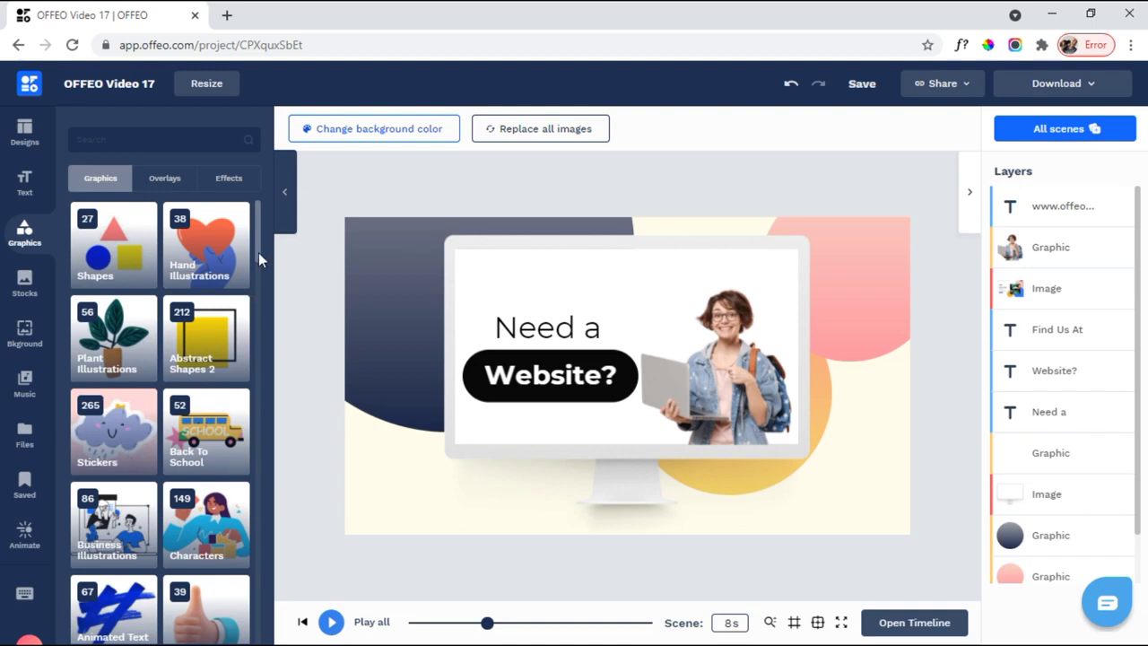
pyautogui.moveTo(257, 246); pyautogui.dragTo(289, 268)
pyautogui.click(160, 176)
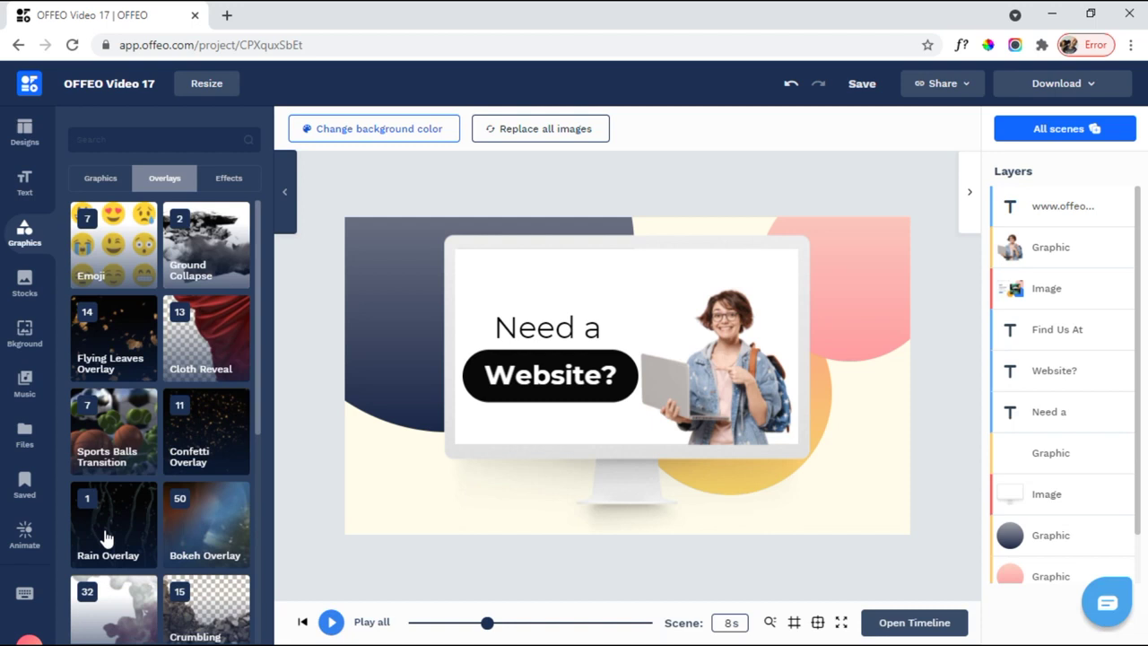
pyautogui.click(226, 179)
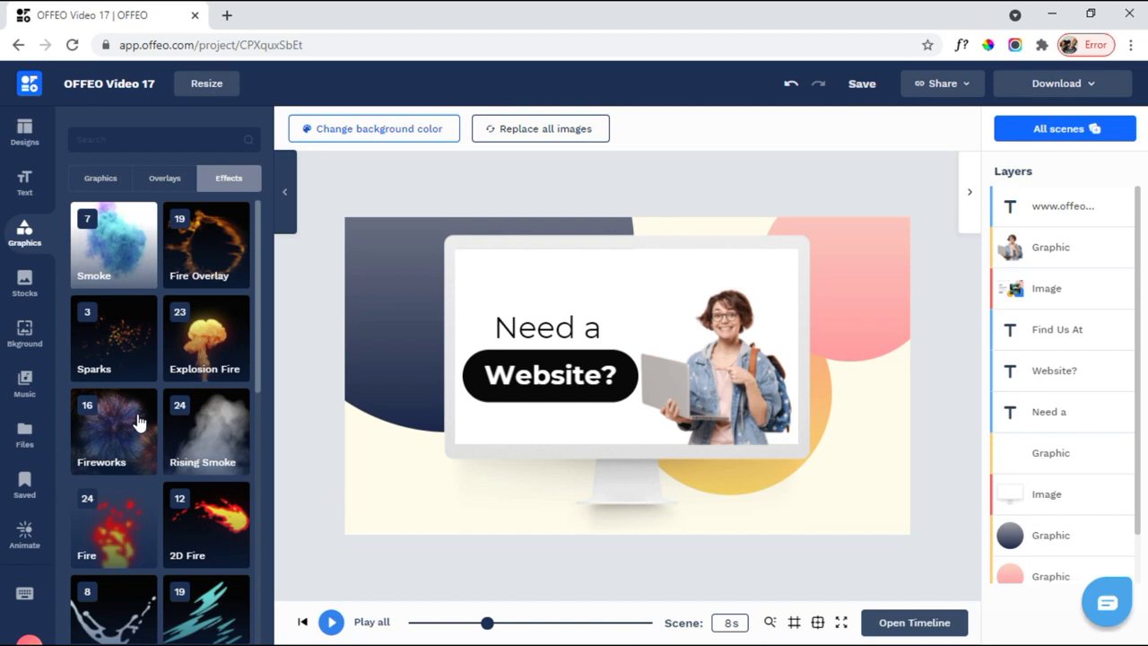
pyautogui.click(24, 286)
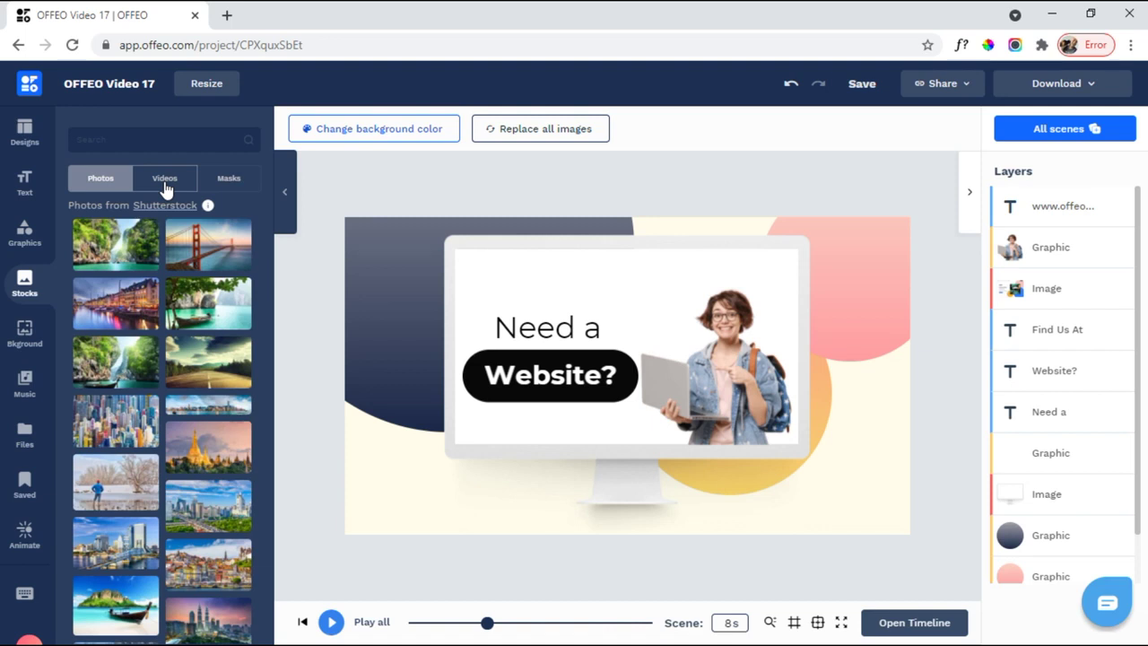
# Browse the stock Videos and Masks tabs, then bring up the Background image categories.
pyautogui.click(165, 179)
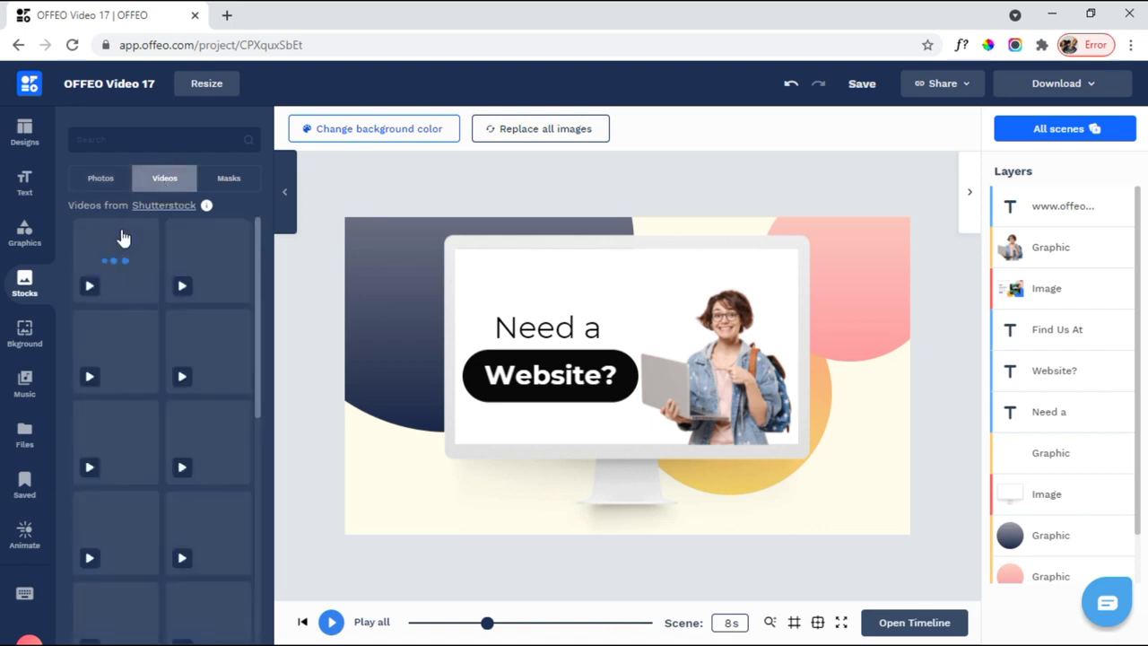
pyautogui.click(237, 180)
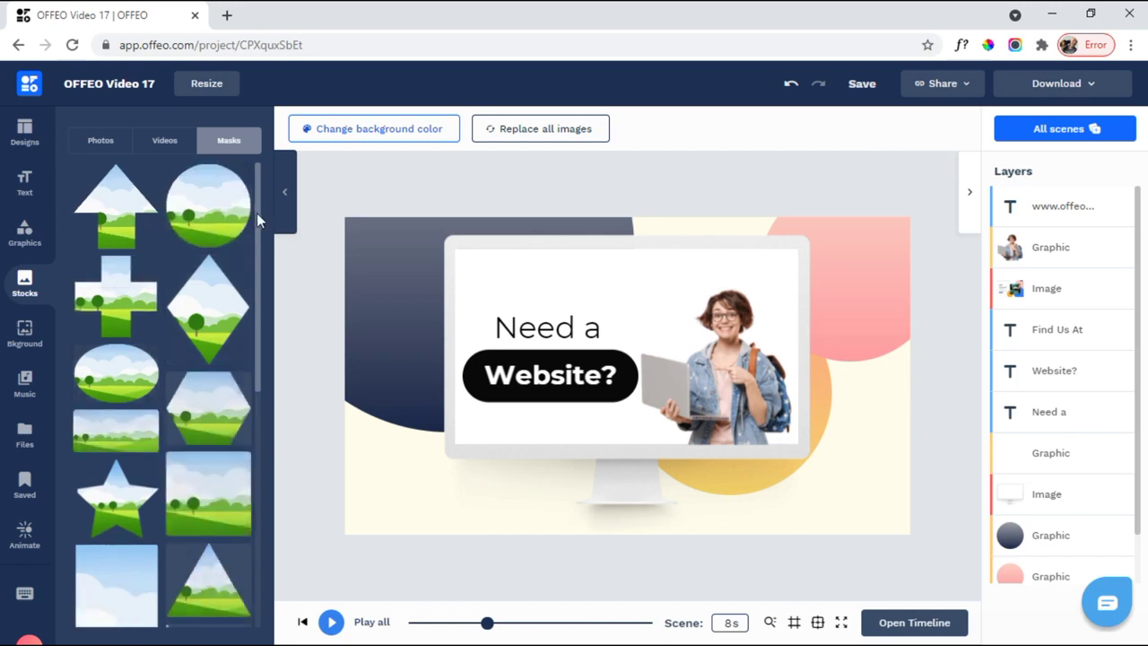
pyautogui.moveTo(257, 212); pyautogui.dragTo(272, 460)
pyautogui.scroll(-3, 271, 460)
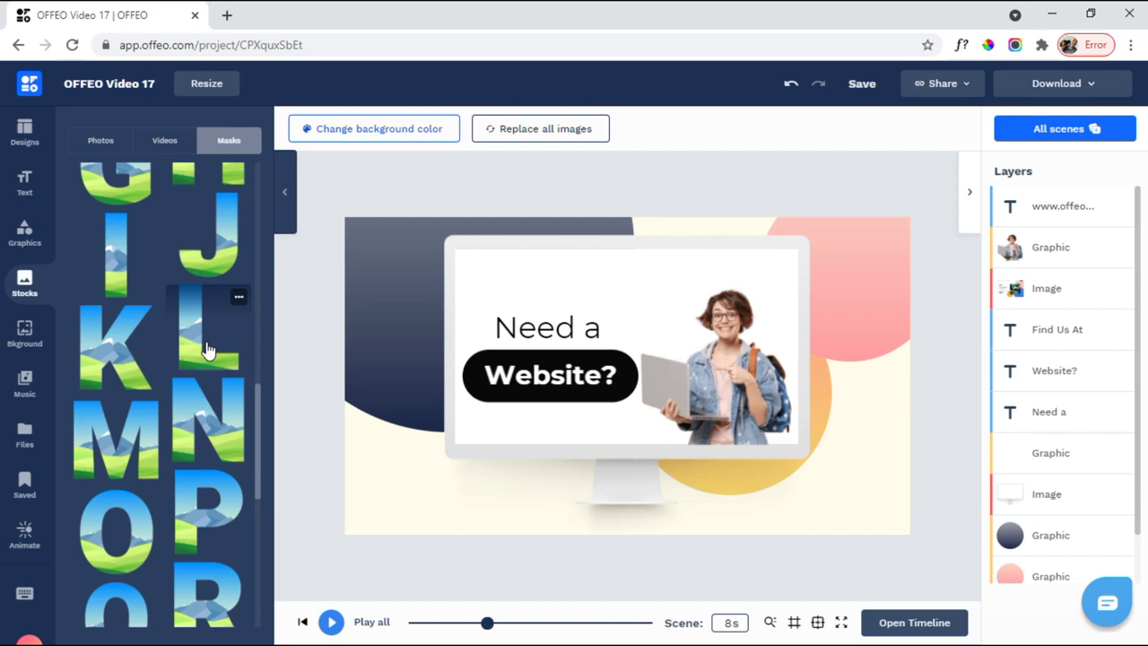
pyautogui.click(34, 343)
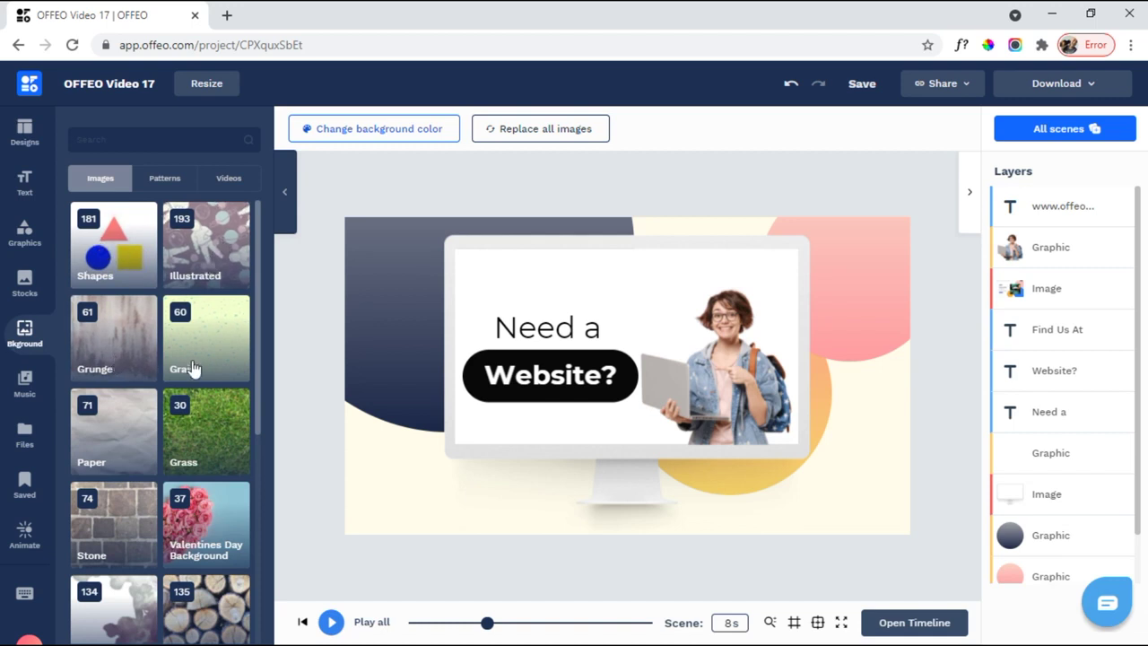
# Browse the background Patterns, then switch to the animated video backgrounds.
pyautogui.click(172, 179)
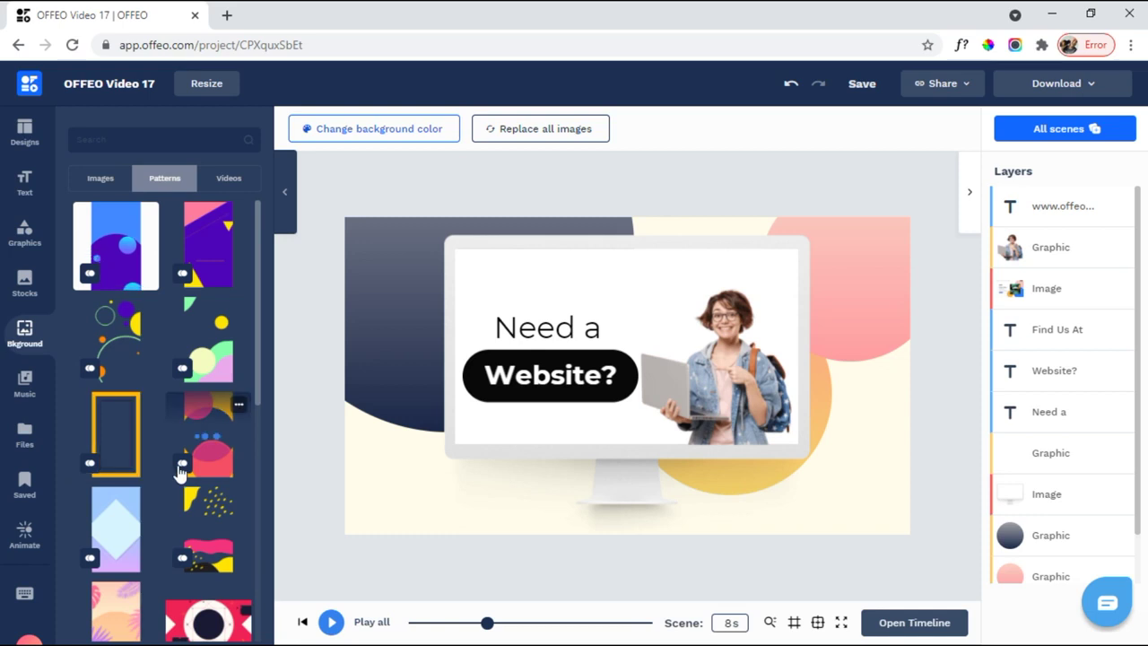
pyautogui.moveTo(259, 386); pyautogui.dragTo(265, 506)
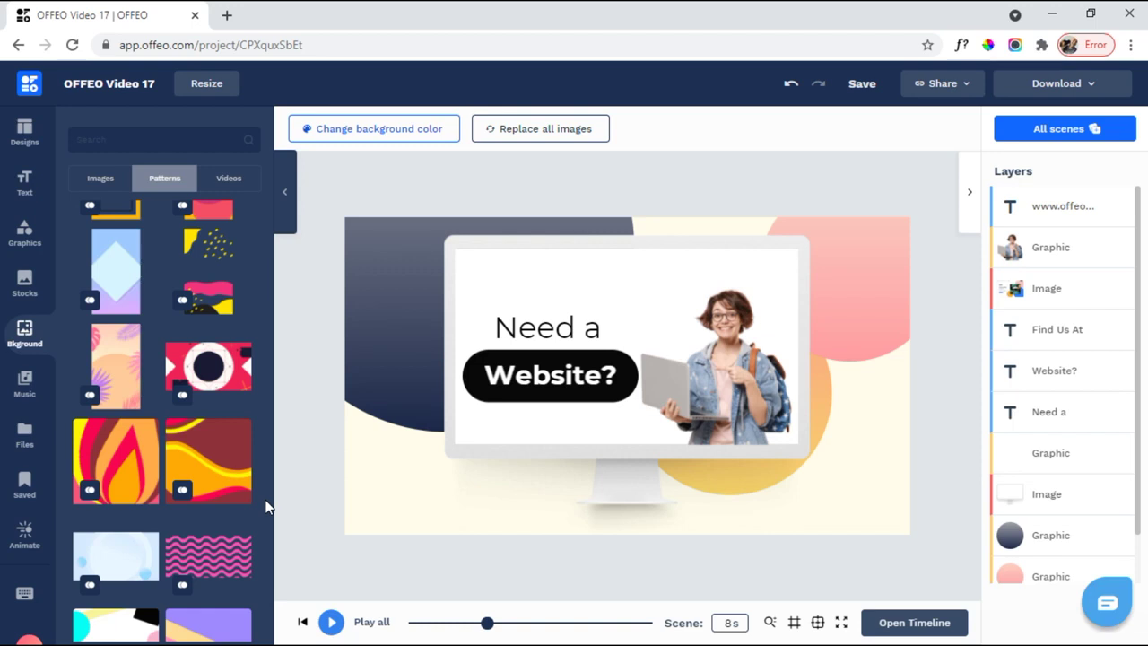
pyautogui.click(237, 178)
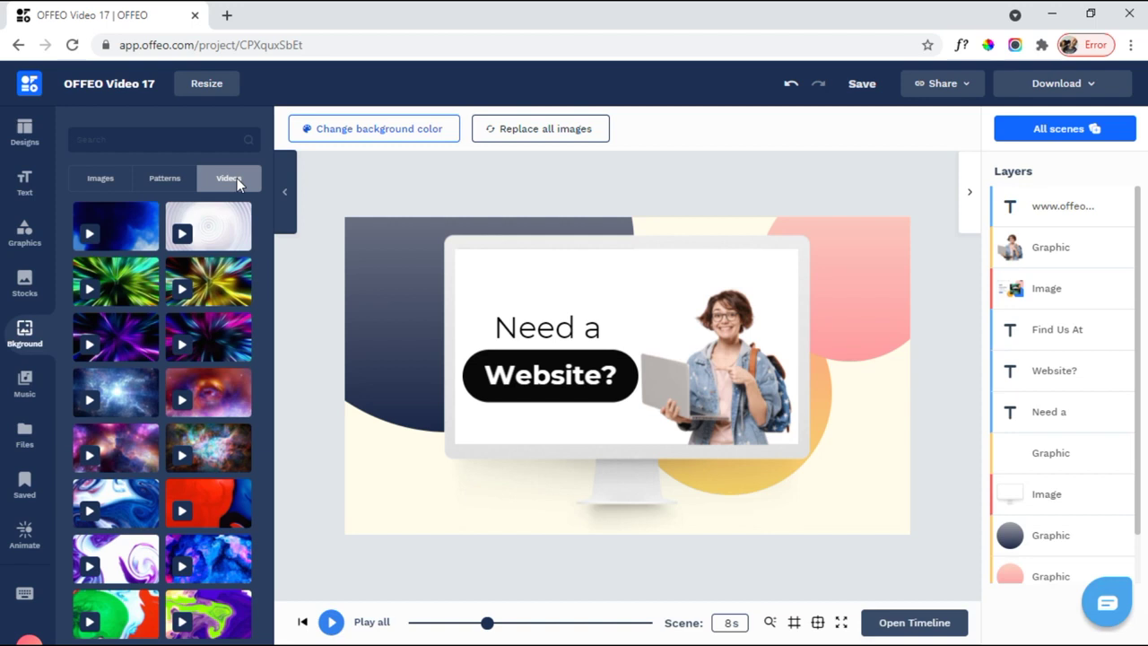
# Check OFFEO's music library, then start a new FlexClip video from scratch.
pyautogui.click(25, 383)
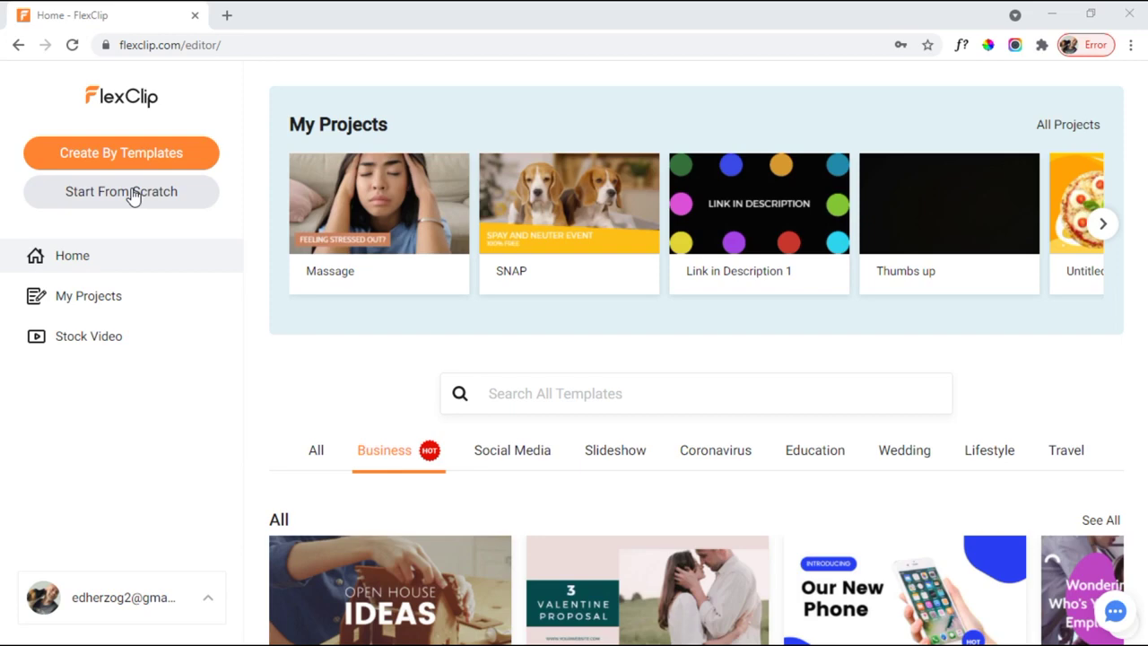
pyautogui.click(132, 194)
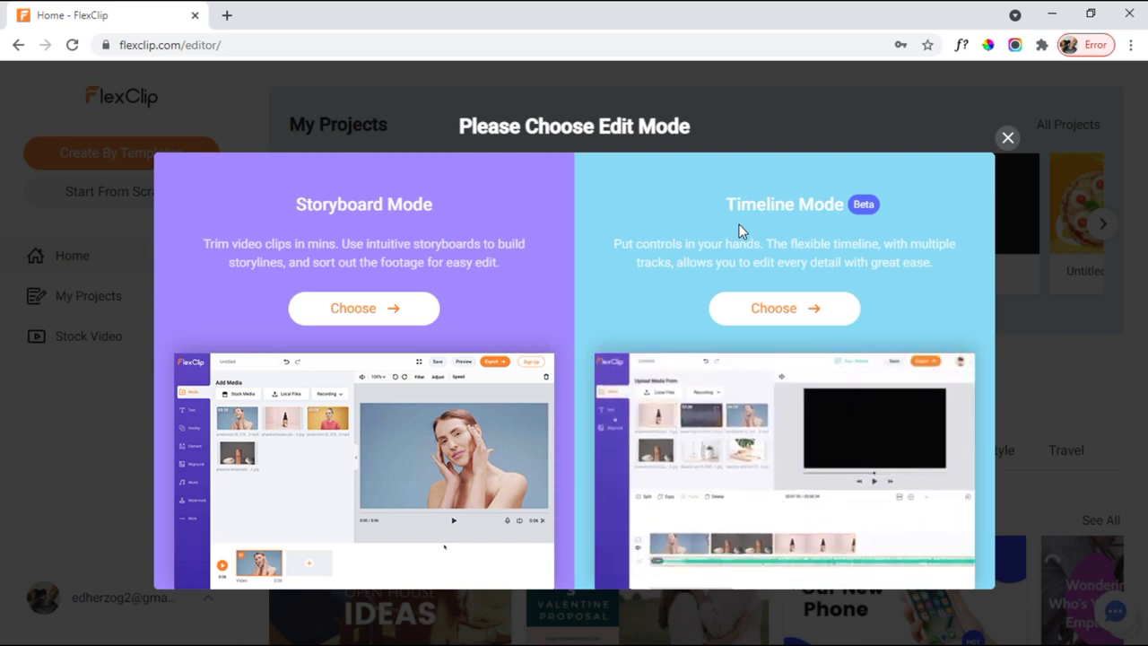
# Open the Open House Ideas template, try clip reordering and transitions, applying none.
pyautogui.click(363, 307)
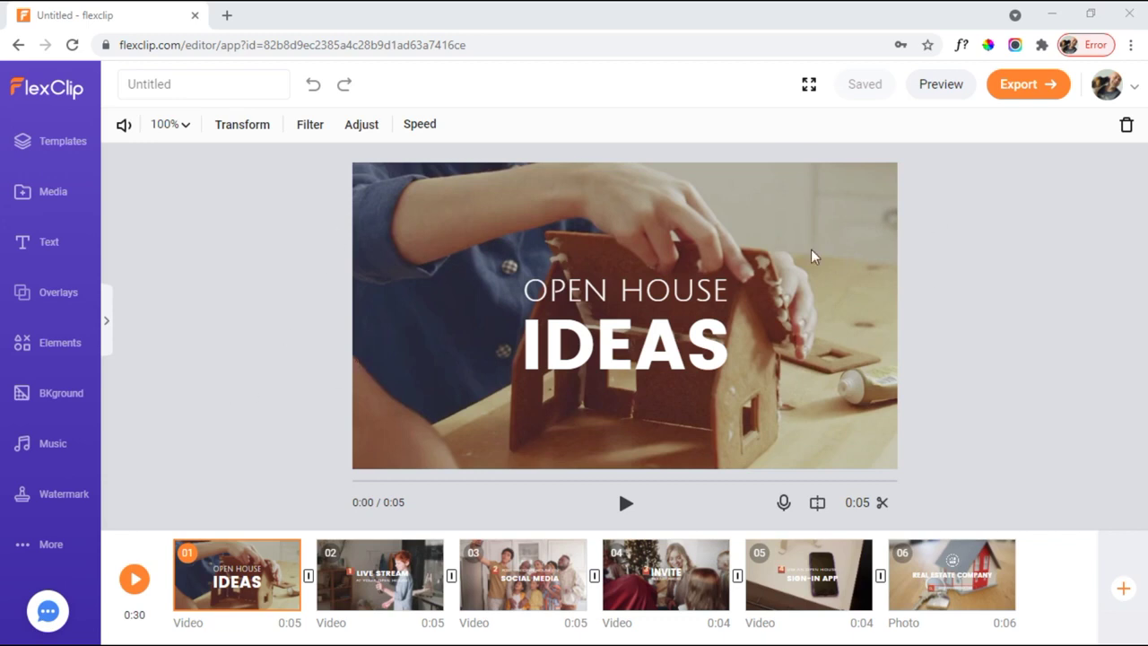
pyautogui.moveTo(235, 577)
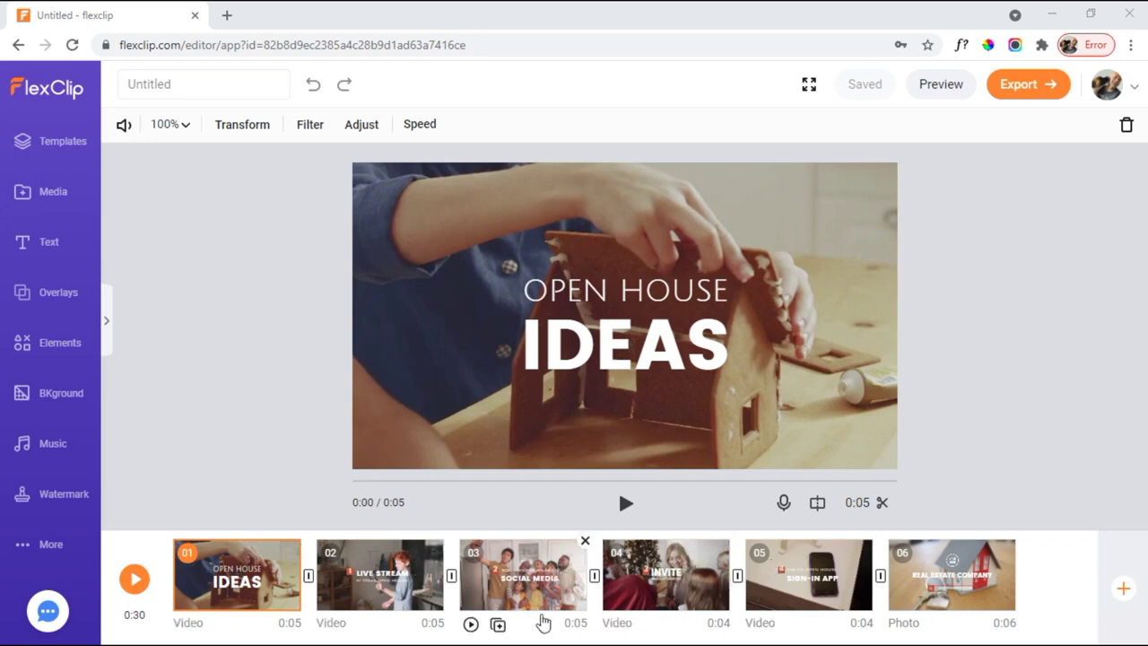
pyautogui.moveTo(538, 582); pyautogui.dragTo(207, 574)
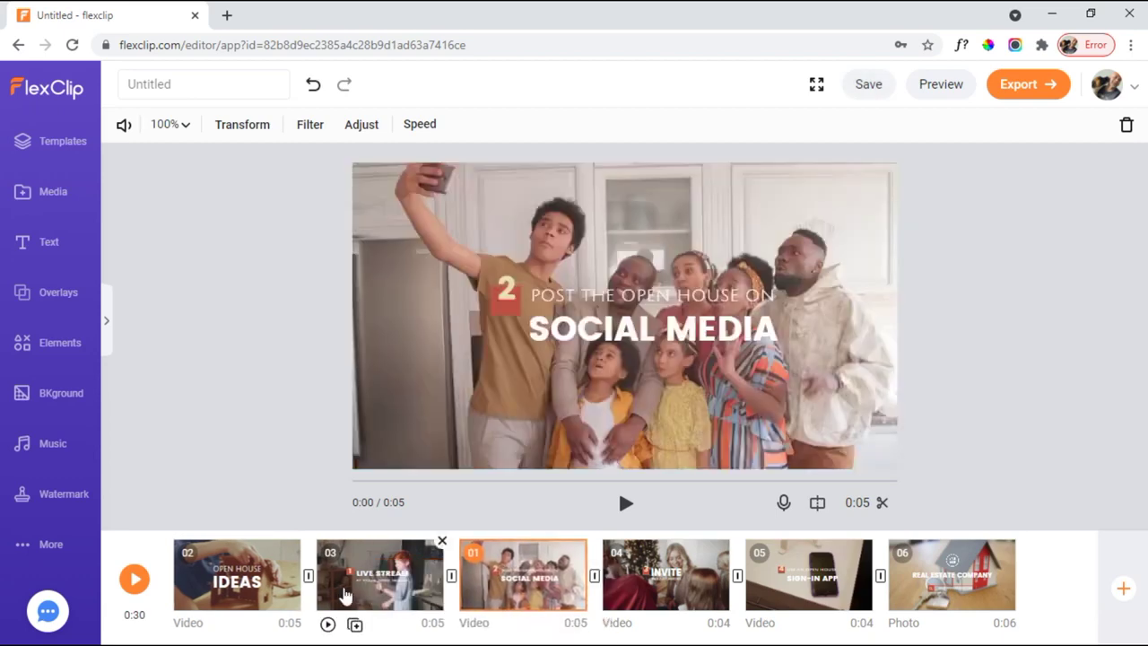
pyautogui.click(308, 575)
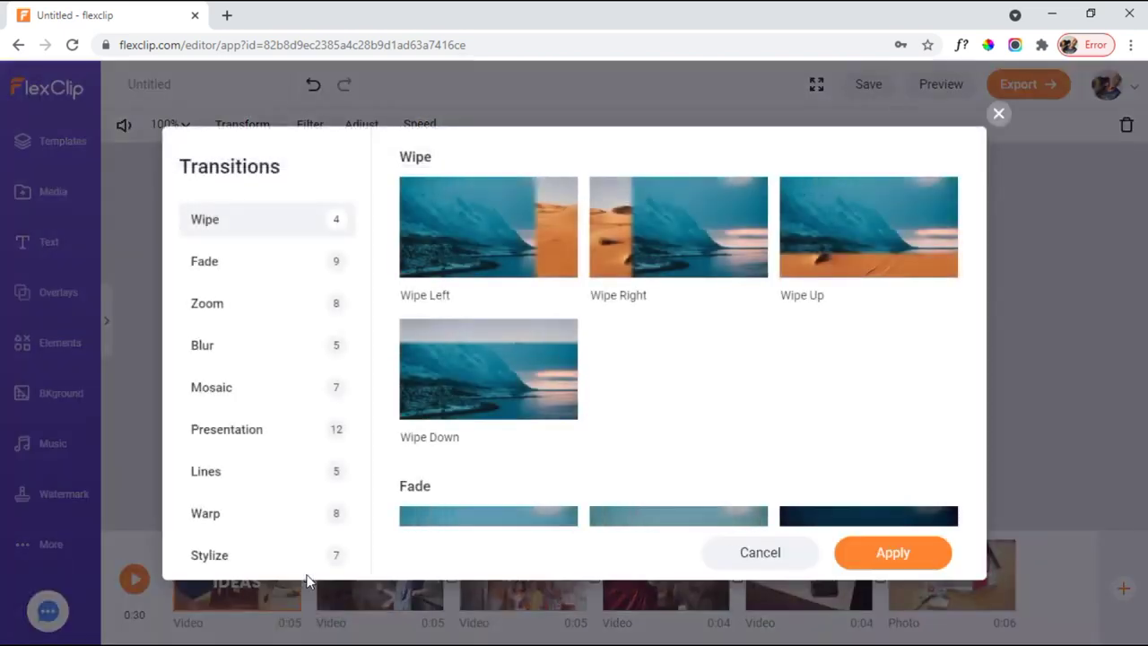
pyautogui.click(998, 113)
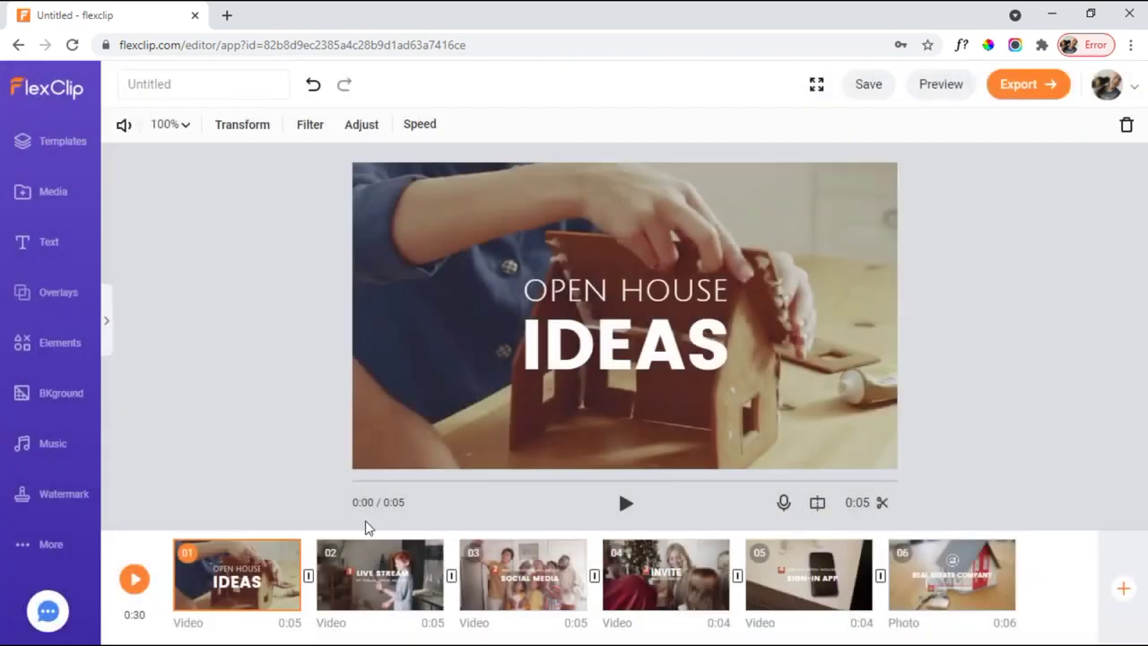
pyautogui.moveTo(185, 623)
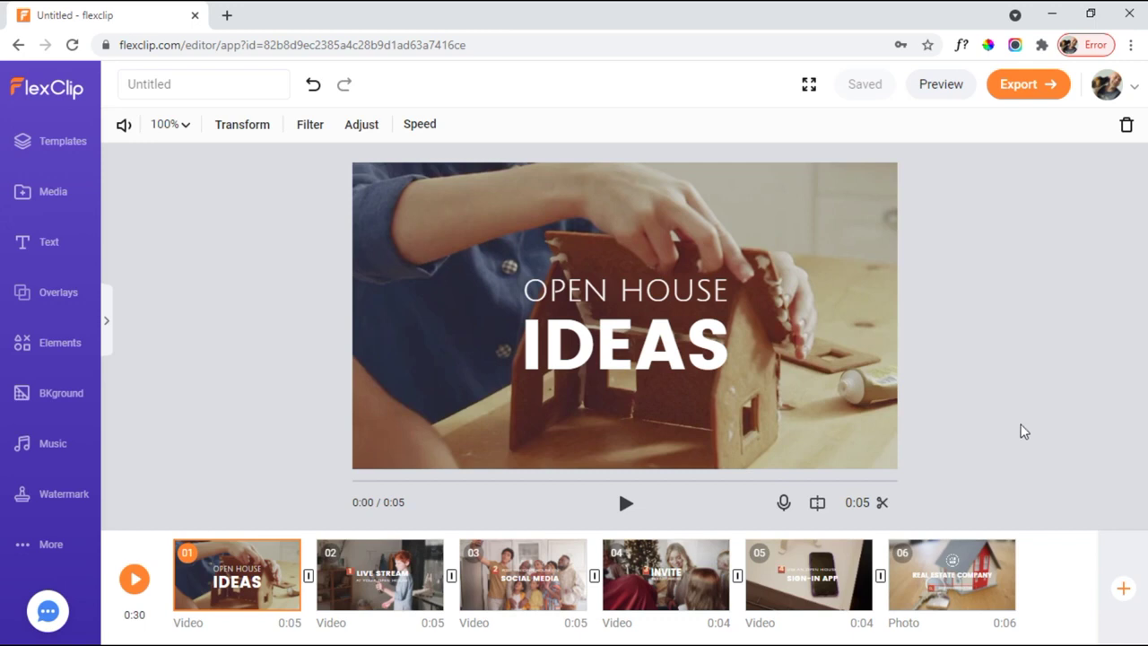
pyautogui.click(598, 346)
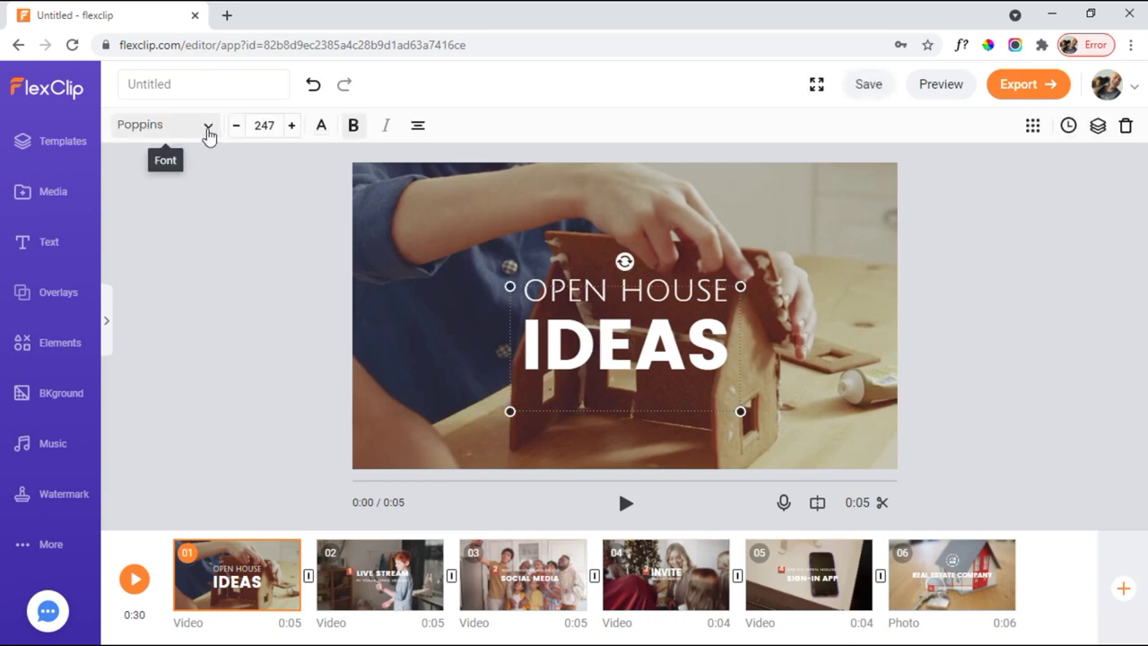
# Switch the OPEN HOUSE IDEAS title font from Poppins to Roboto Condensed.
pyautogui.click(208, 135)
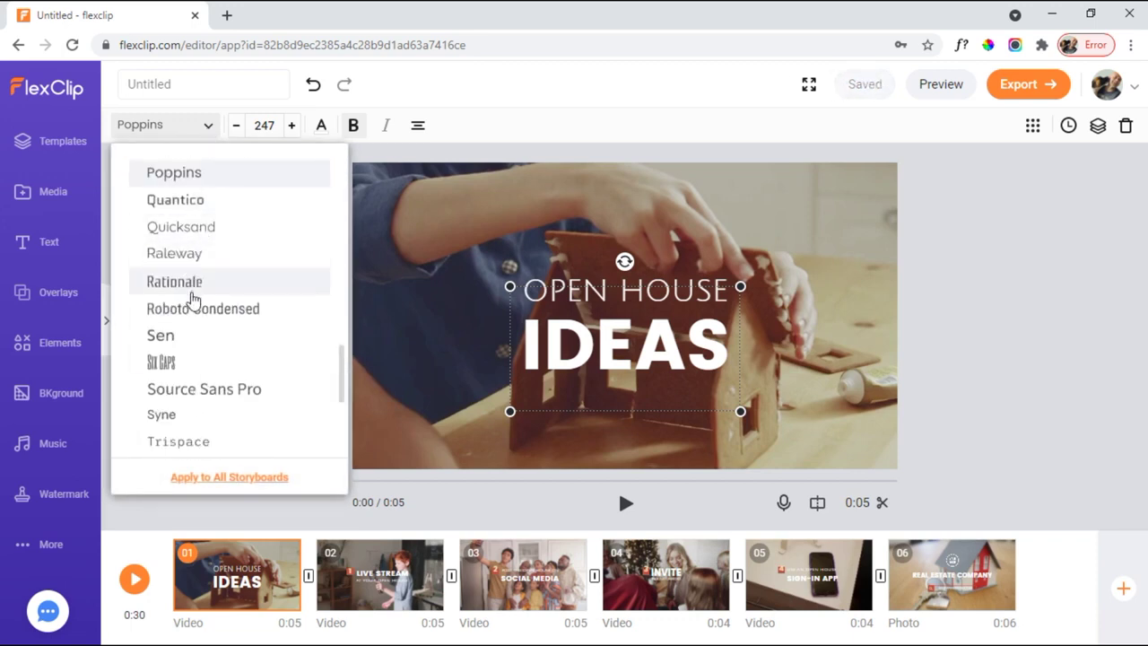
pyautogui.click(193, 309)
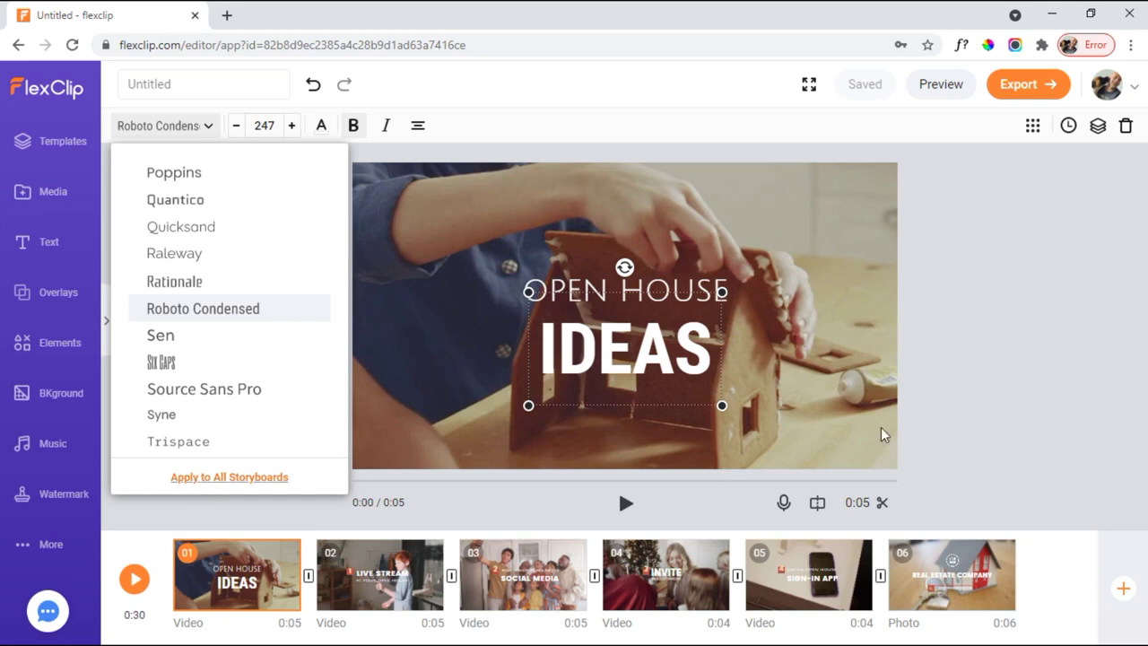
pyautogui.click(281, 350)
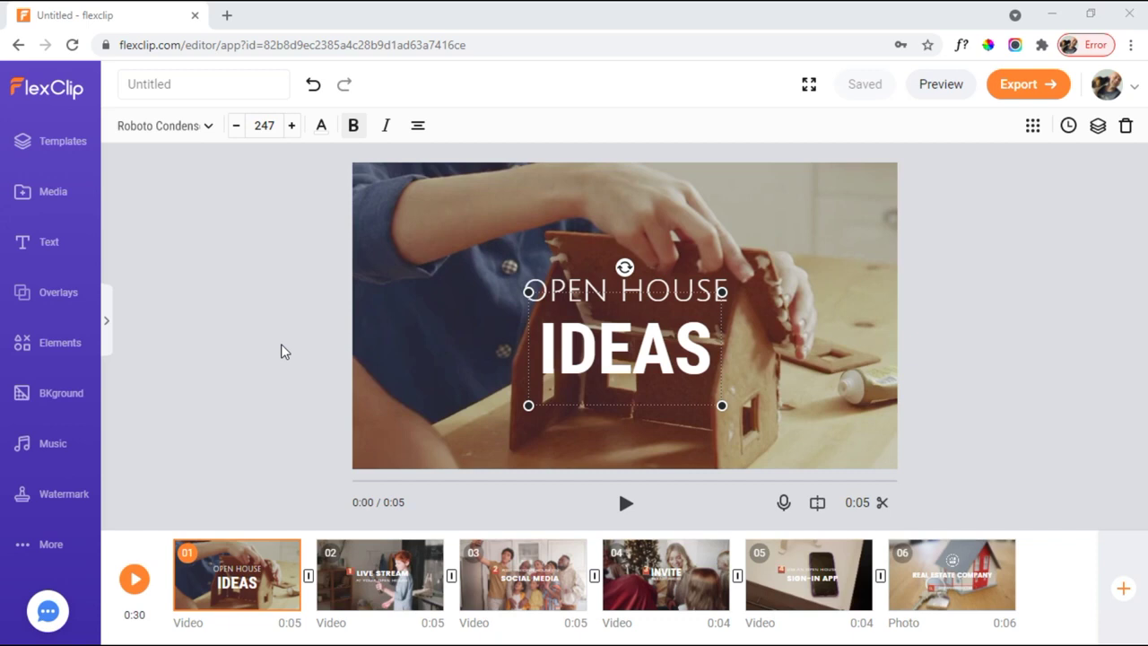
pyautogui.click(46, 246)
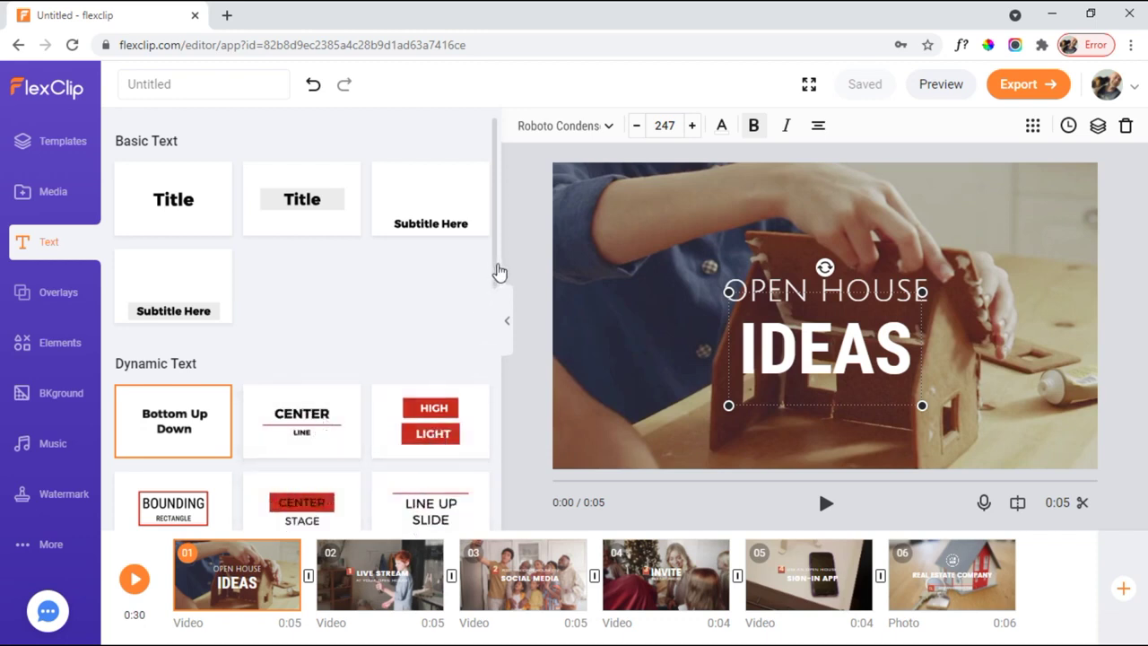
# Scroll the Text presets, then view the Overlays presets for text, decoration and logo intros.
pyautogui.moveTo(499, 332); pyautogui.dragTo(504, 236)
pyautogui.click(54, 298)
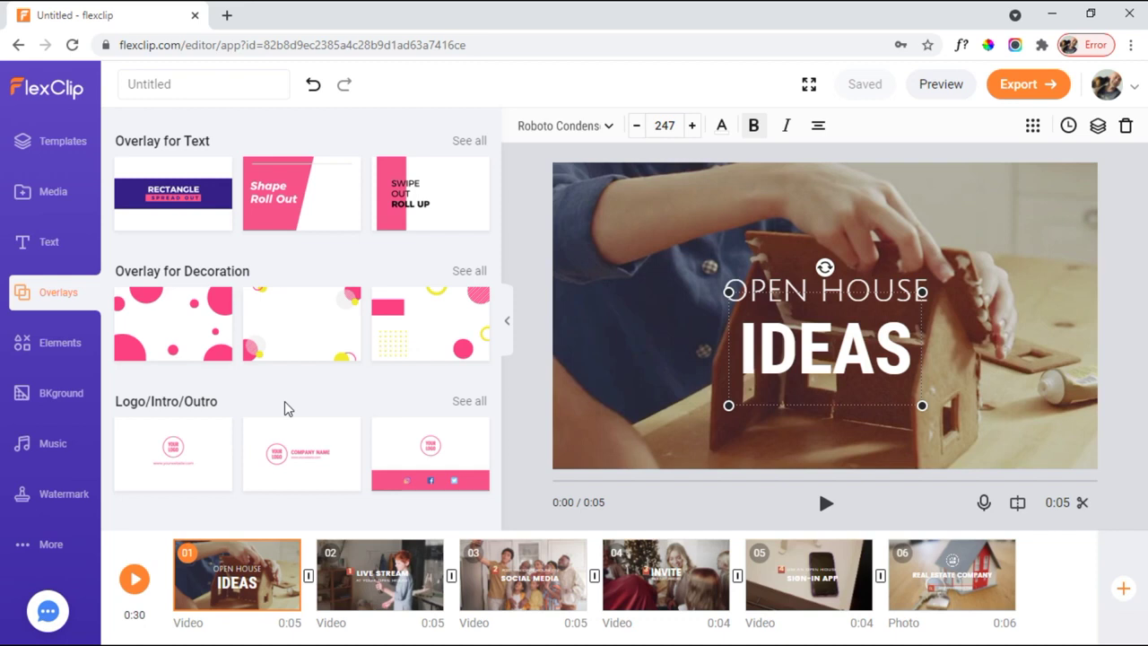
pyautogui.click(51, 350)
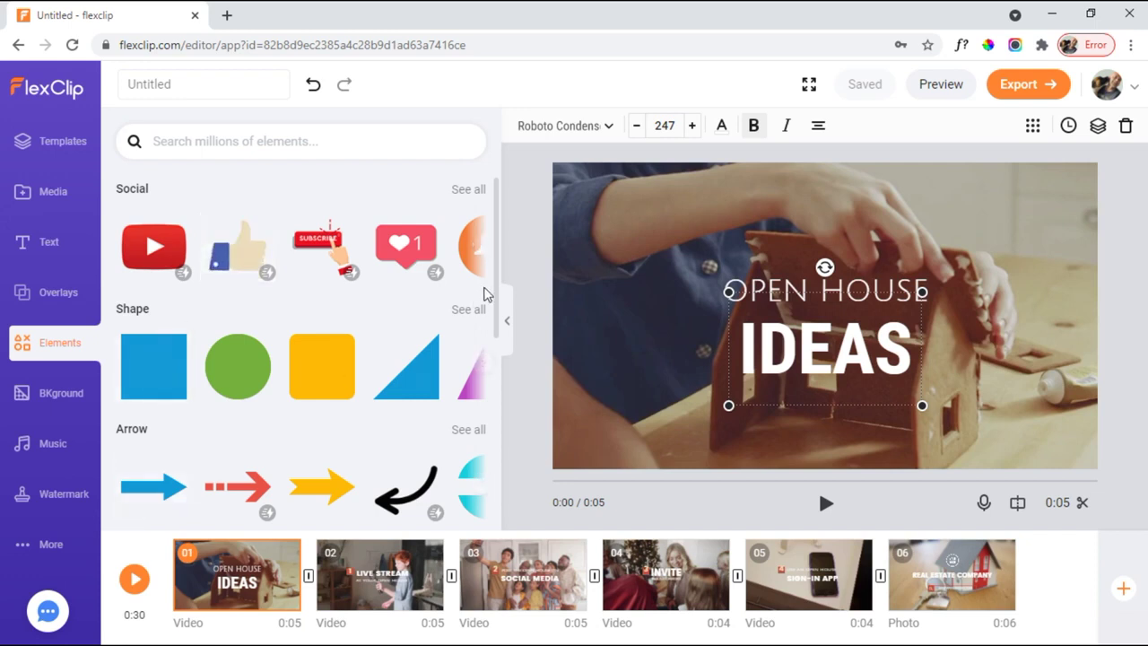
# Scroll the Elements categories, then show the Media options: Stock Media, Local Files, Recording.
pyautogui.moveTo(497, 293); pyautogui.dragTo(491, 511)
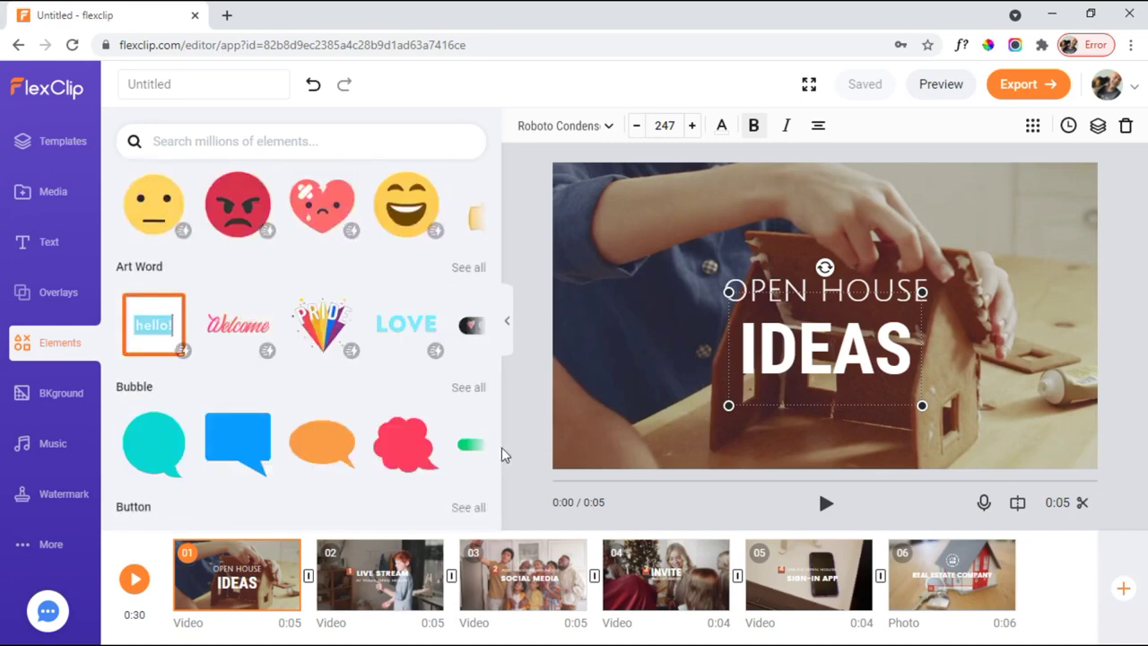
pyautogui.moveTo(497, 452); pyautogui.dragTo(495, 182)
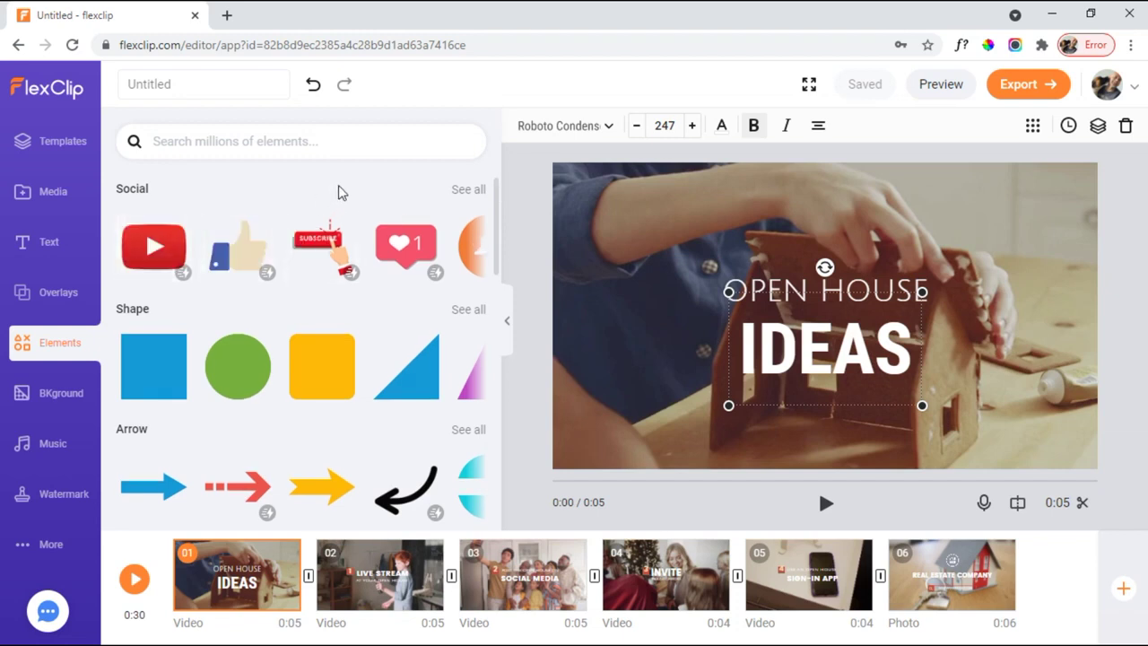
pyautogui.click(53, 191)
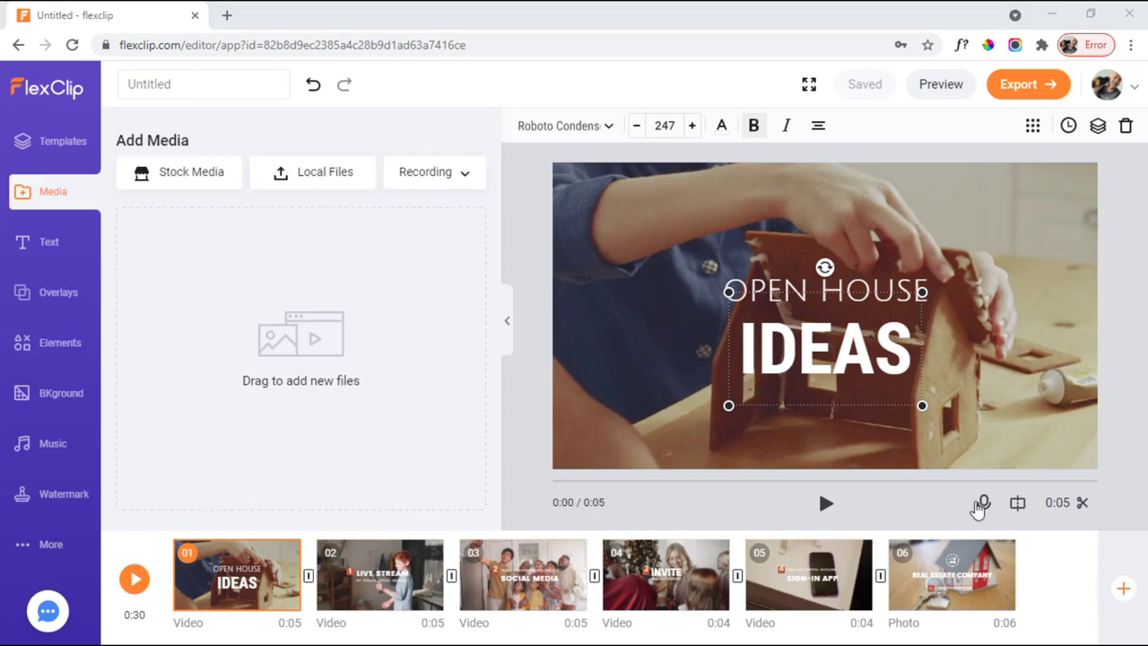
pyautogui.click(466, 176)
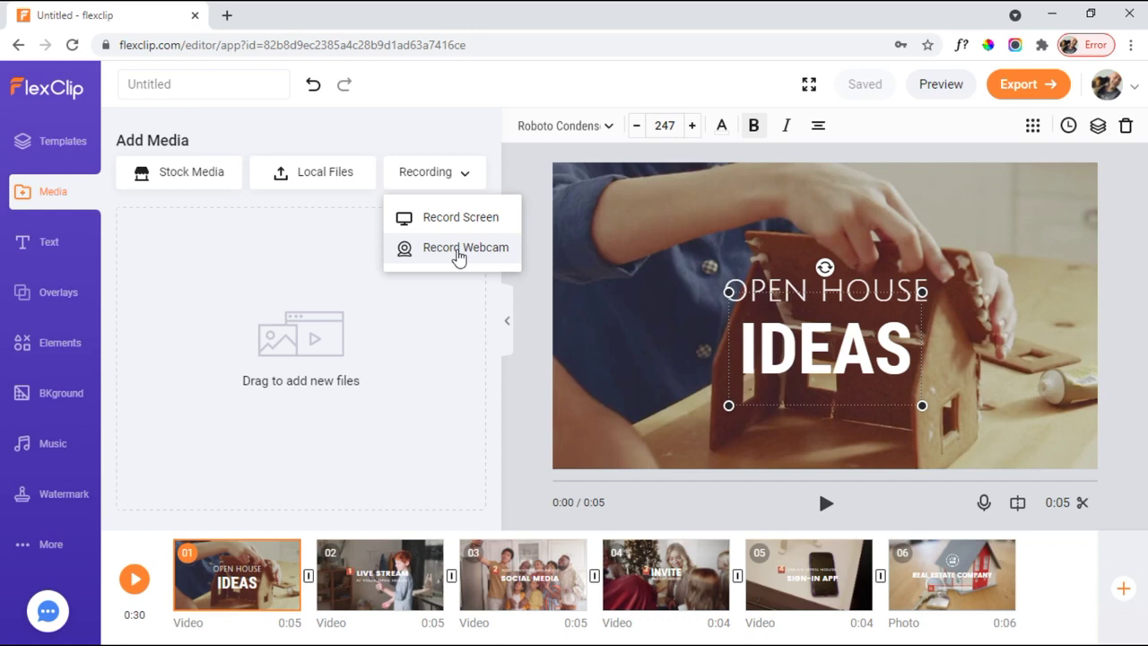
pyautogui.click(199, 179)
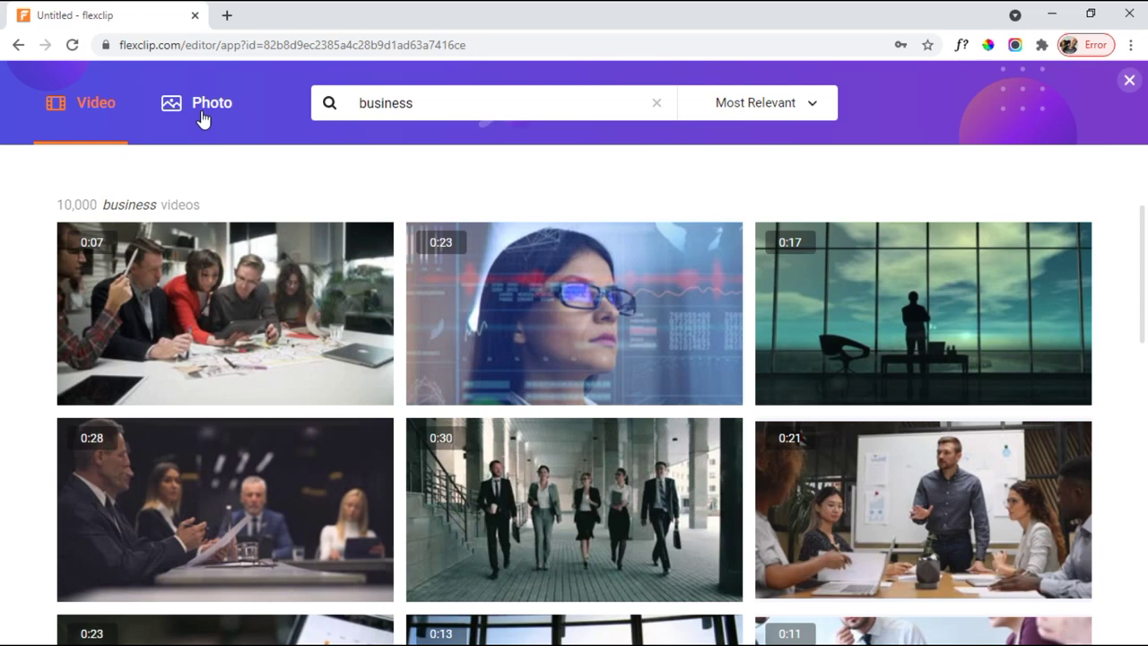
pyautogui.click(1129, 81)
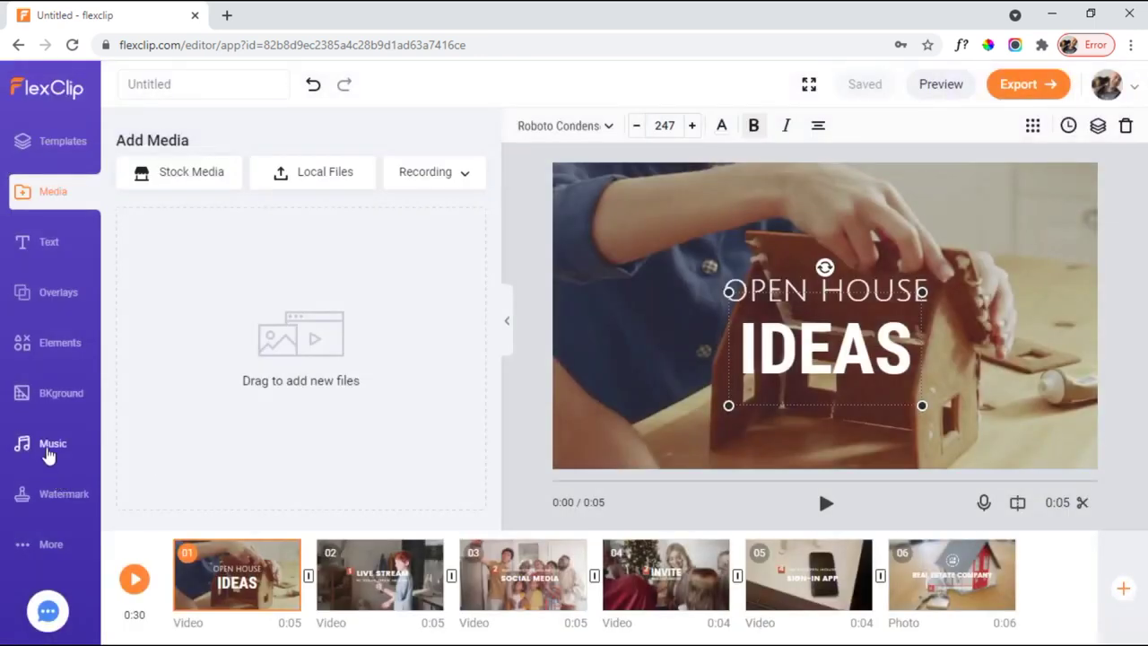
# Show the Hopeful Relaxing Tropical house track's settings: volume 80, 2.5s fade-out, loop on.
pyautogui.click(49, 448)
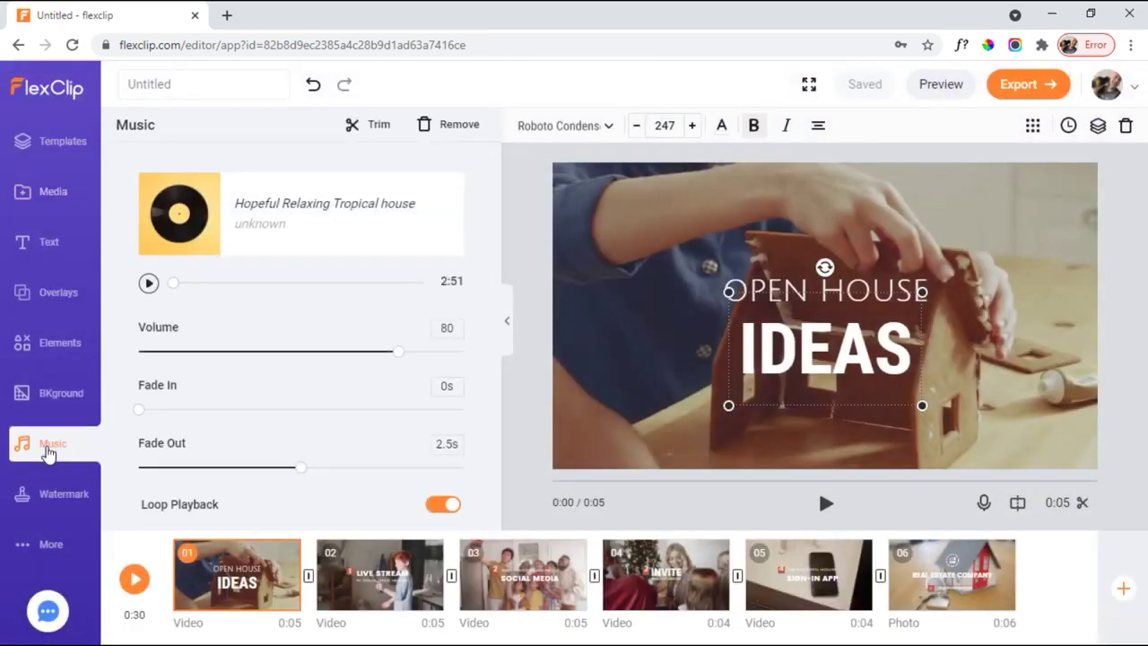